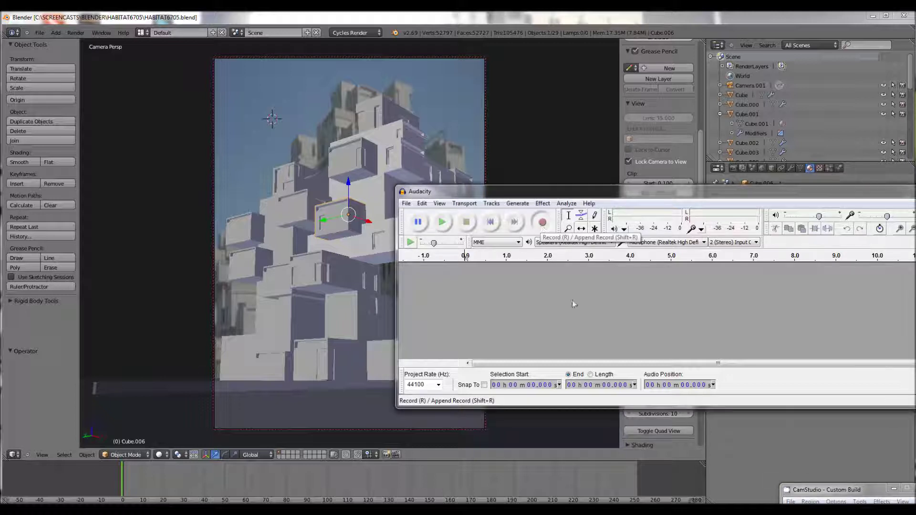
Start recording the narration in Audacity, then move the recorder aside and minimize it
key("r")
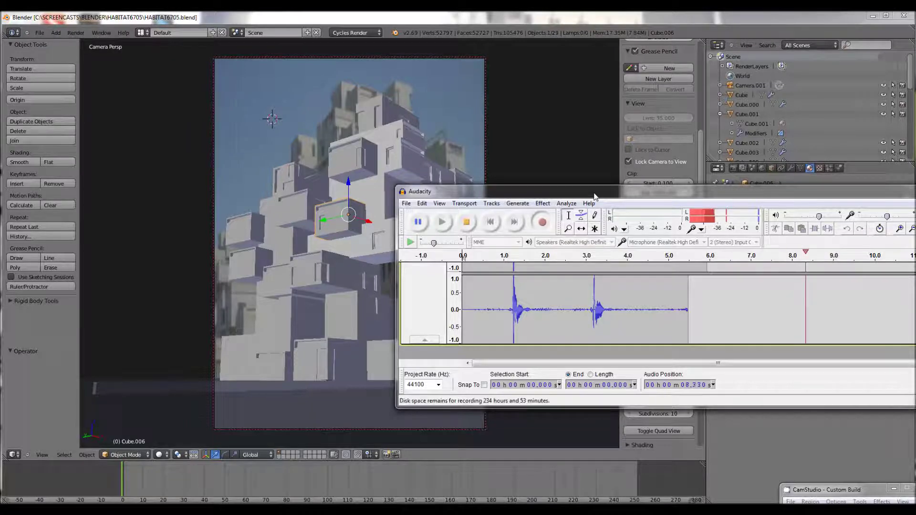
left_click_drag(594, 196, 367, 183)
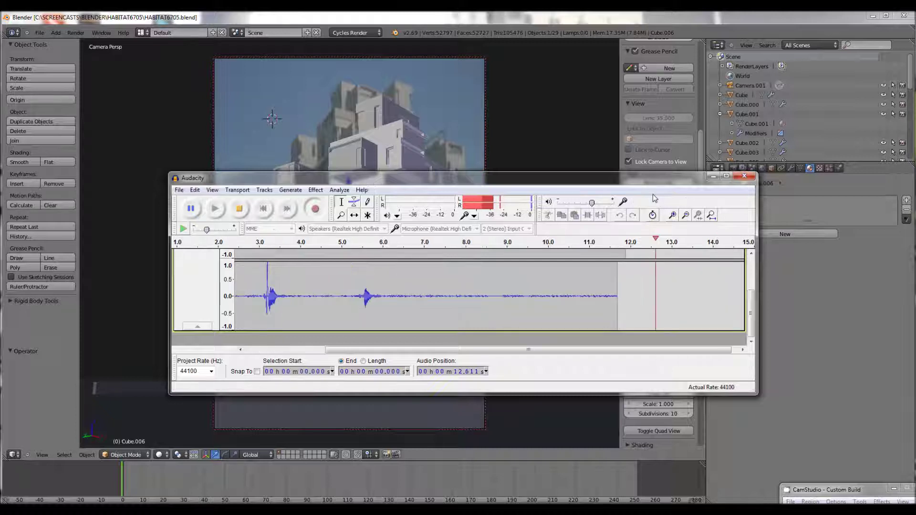
left_click(712, 177)
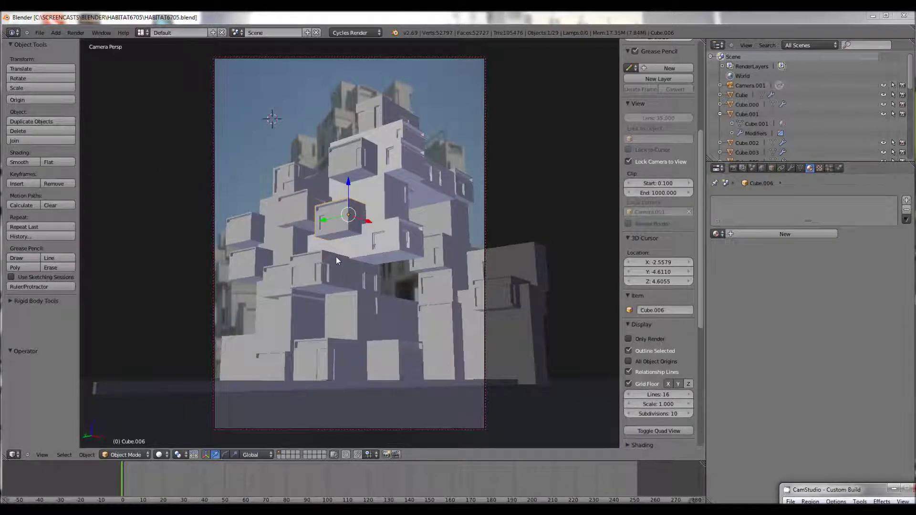
Pan and zoom the locked camera so the building sits lower, larger and further right
middle_click_drag(339, 253, 370, 293)
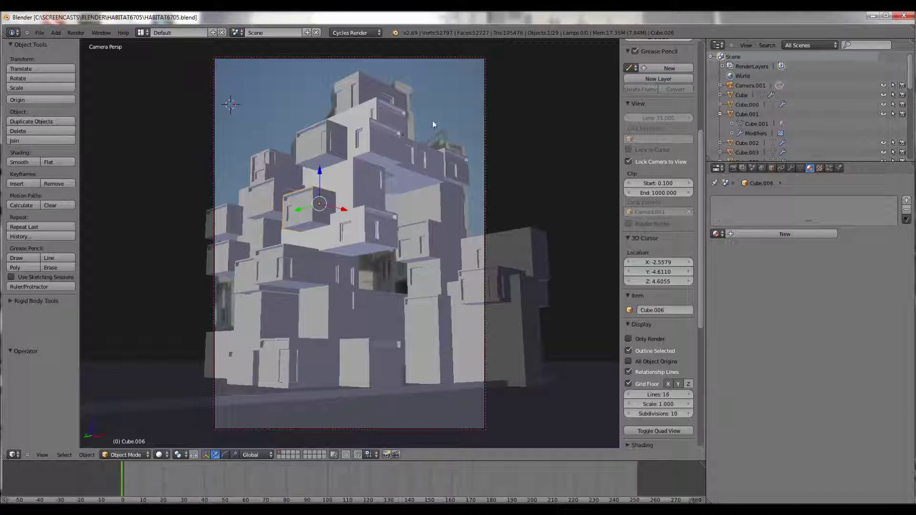
middle_click_drag(374, 217, 380, 215, "shift")
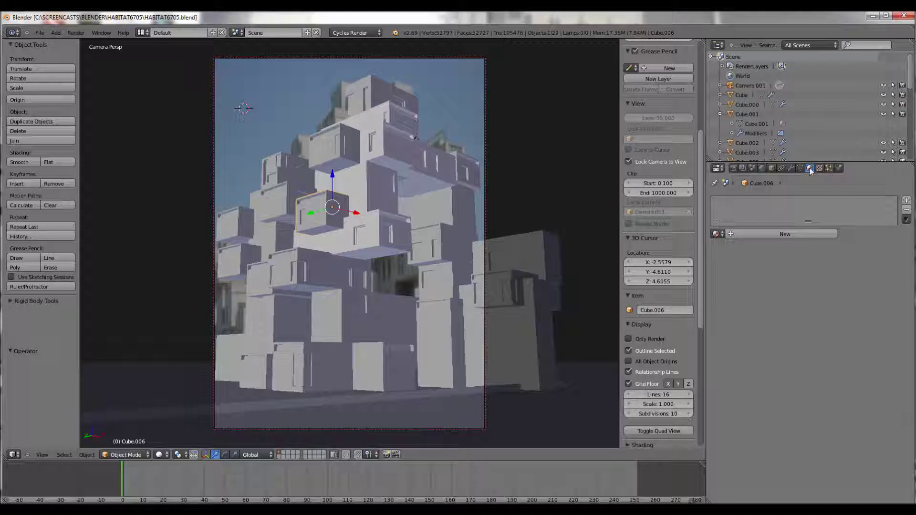
left_click(42, 455)
Select Camera.001 from Top view, look through it again, and widen its lens
left_click(52, 423)
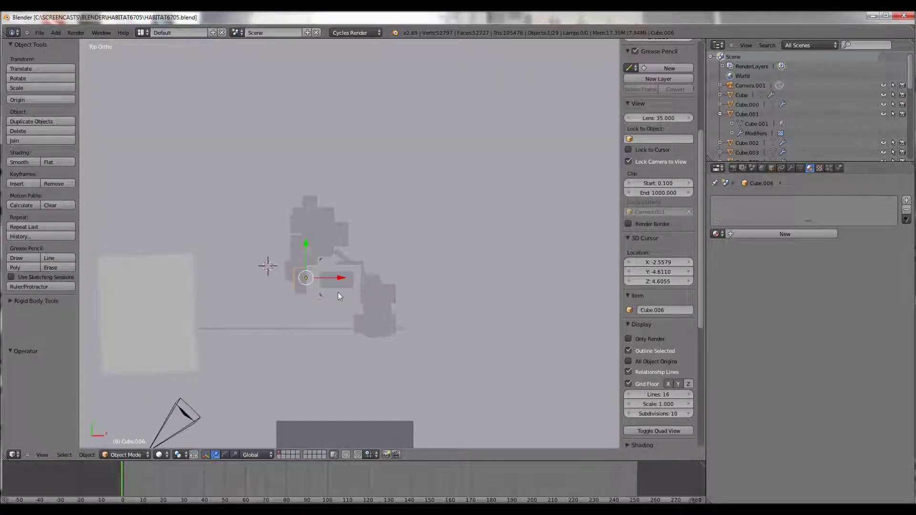
scroll(338, 292, "down", 2)
right_click(222, 378)
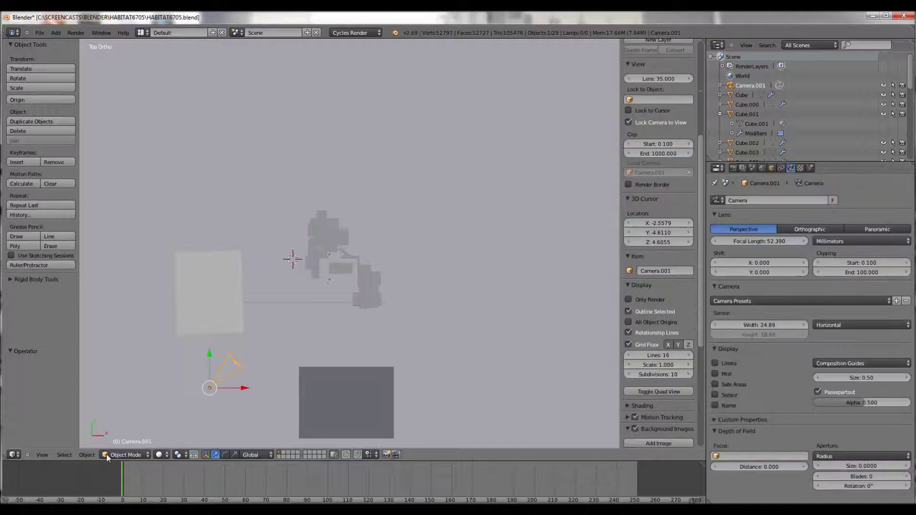
left_click(42, 454)
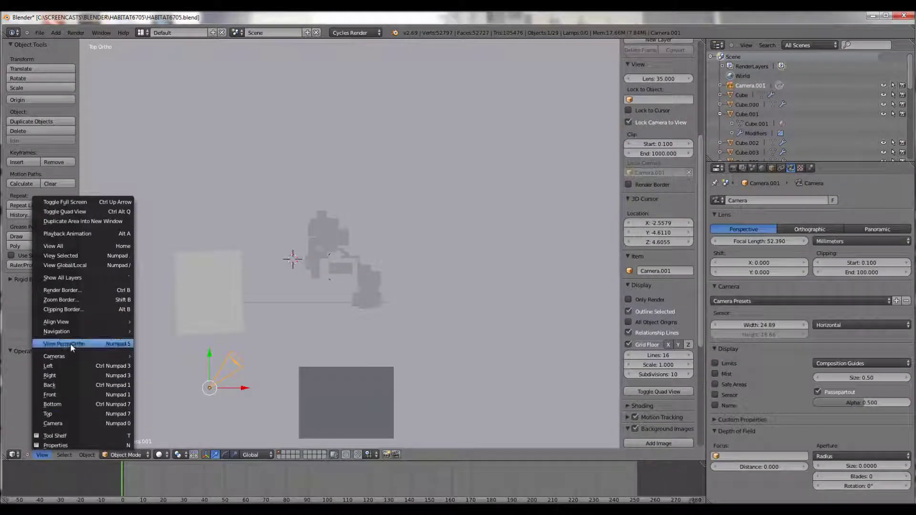
mouse_move(70, 356)
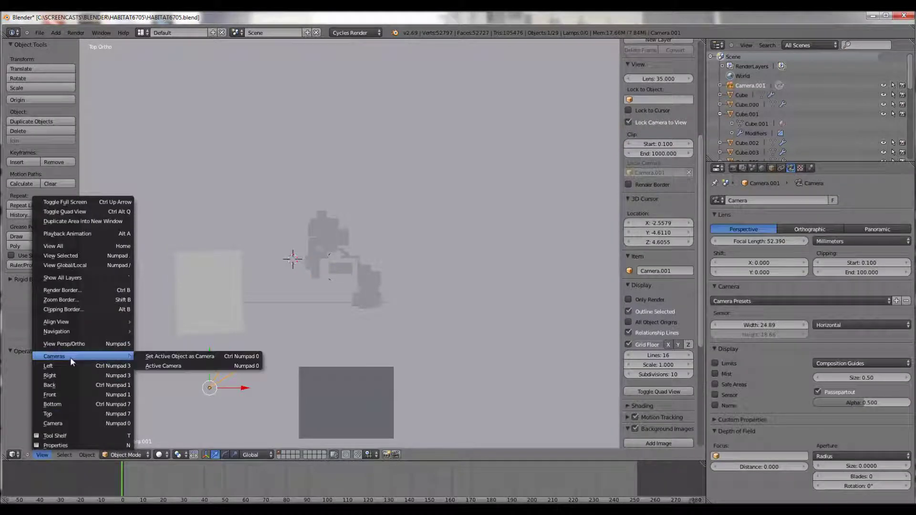
left_click(167, 366)
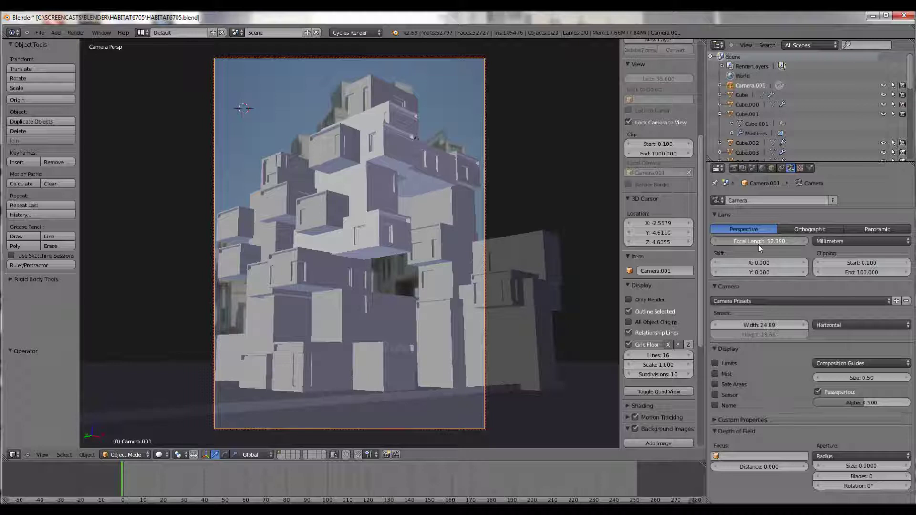
mouse_move(759, 246)
left_mouse_down()
mouse_move(766, 244)
mouse_move(741, 254)
mouse_move(791, 254)
mouse_move(731, 259)
mouse_move(739, 260)
left_mouse_up()
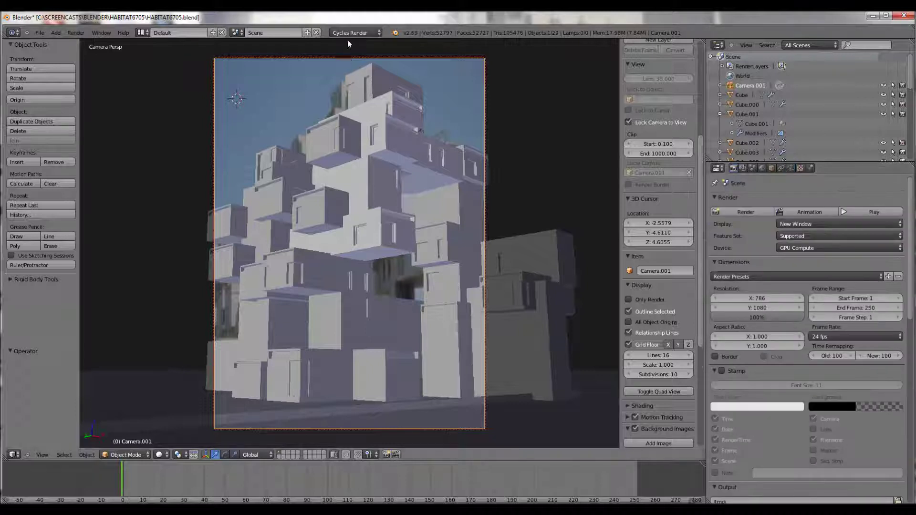
Keep Cycles as the render engine and frame the camera closer so the tower fills the shot
left_click(352, 34)
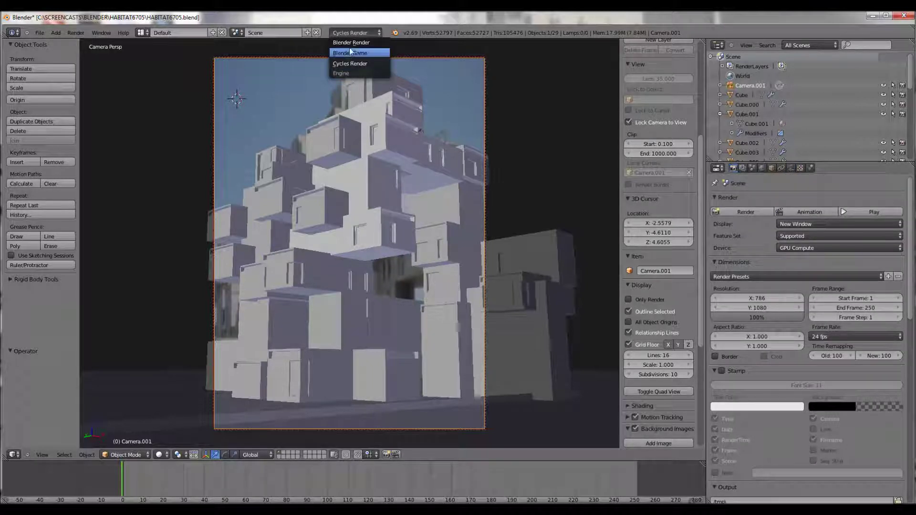
left_click(342, 28)
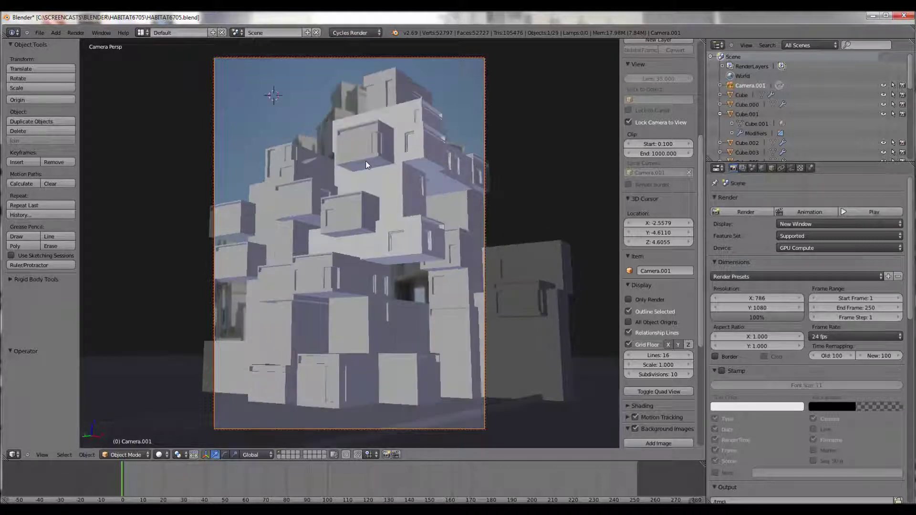
middle_click_drag(366, 164, 292, 176)
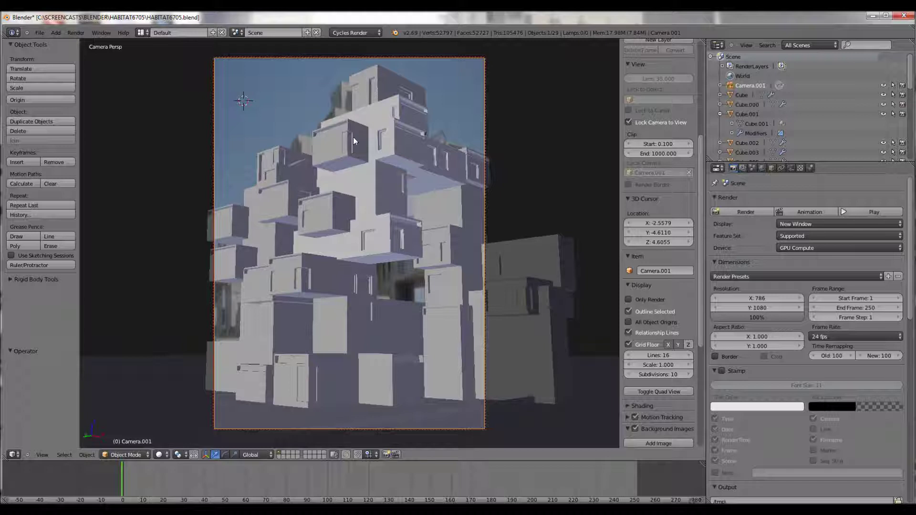
scroll(350, 185, "down", 2)
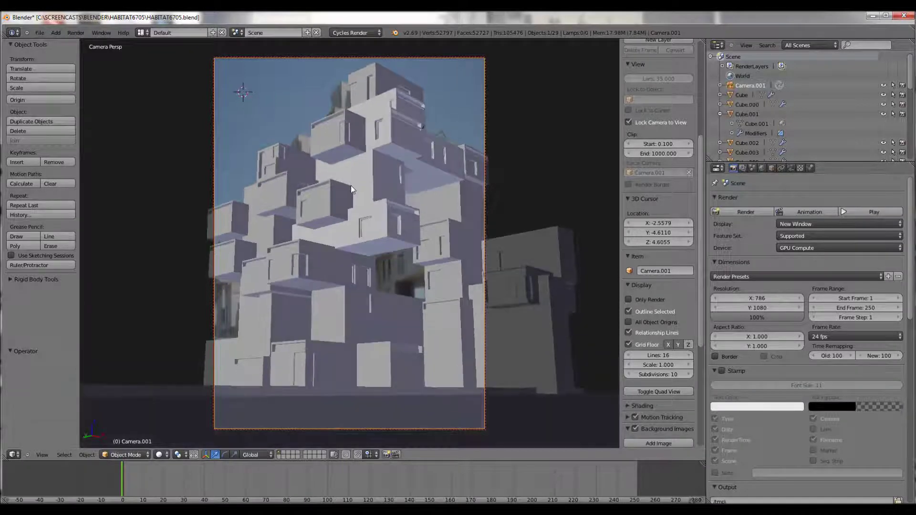
middle_click_drag(351, 187, 355, 193, "shift")
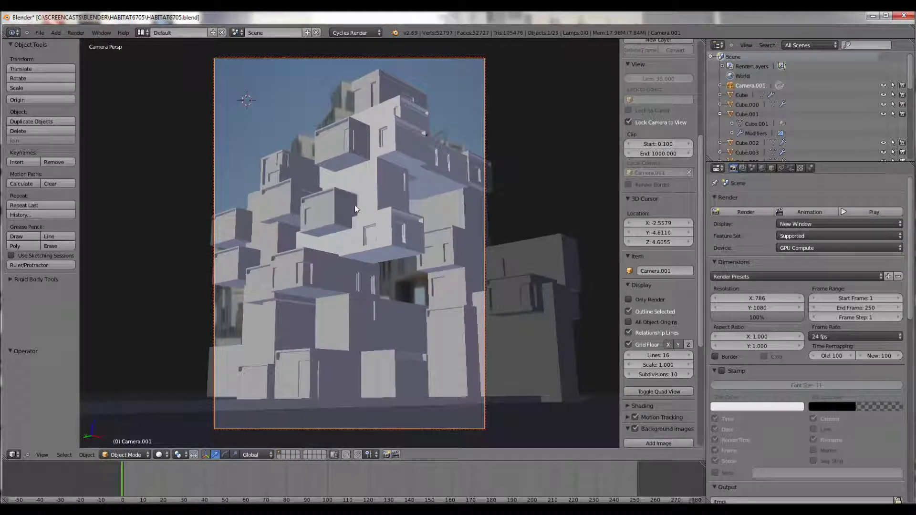
scroll(355, 208, "up", 1)
middle_click_drag(356, 210, 356, 205, "shift")
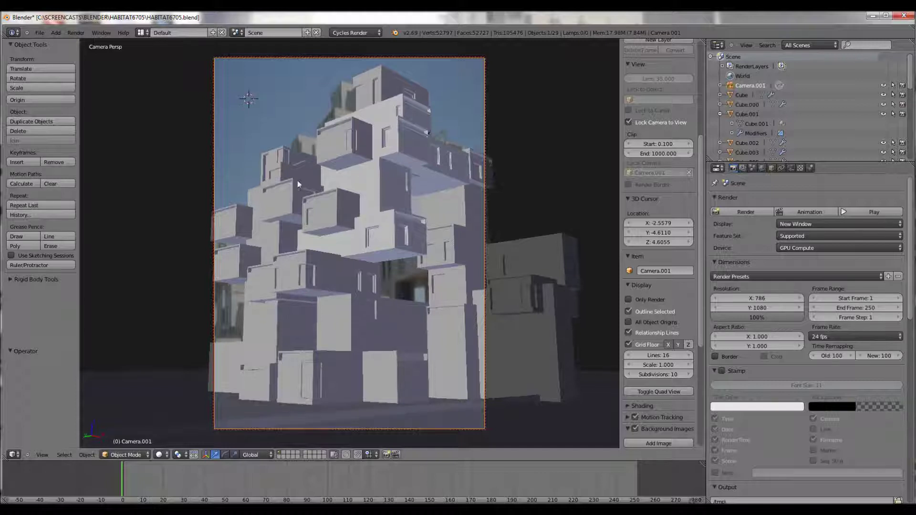
scroll(290, 162, "up", 1)
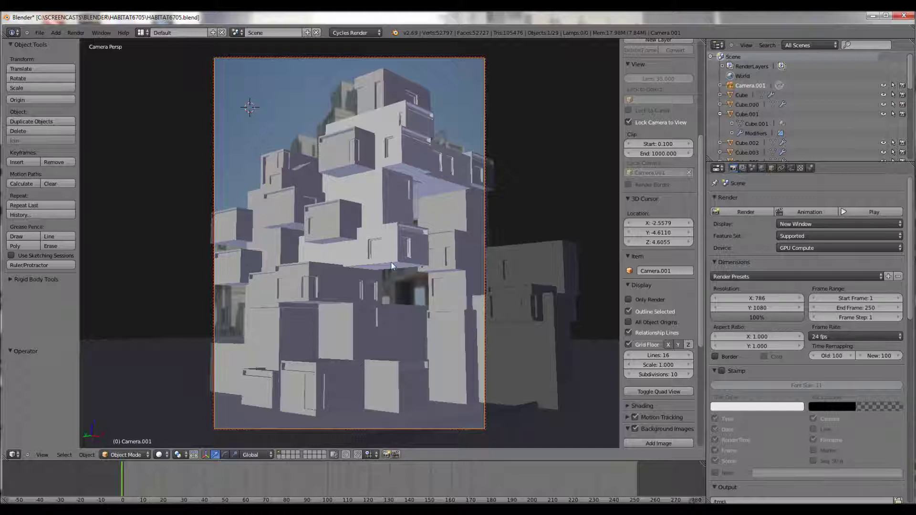
middle_click_drag(369, 200, 357, 191, "shift")
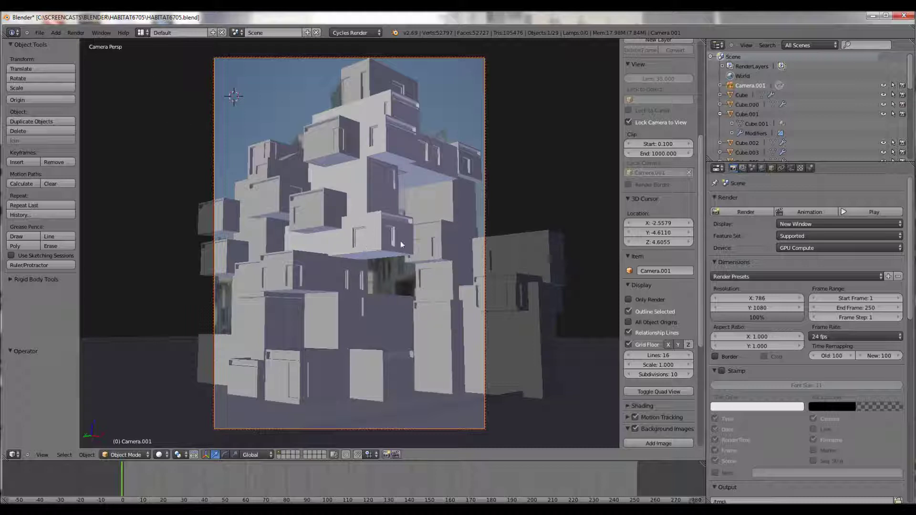
middle_click_drag(386, 240, 363, 141)
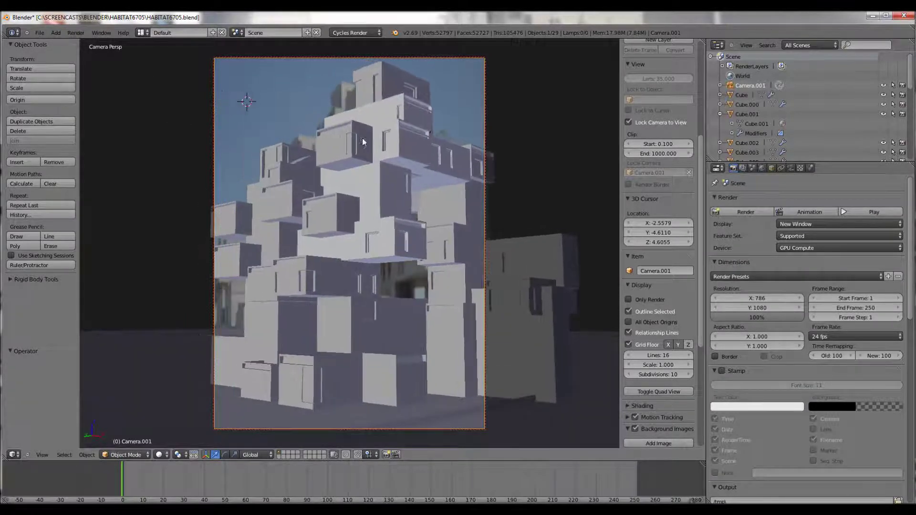
Preview the habitat in Rendered viewport shading with Cycles path tracing
left_click(161, 455)
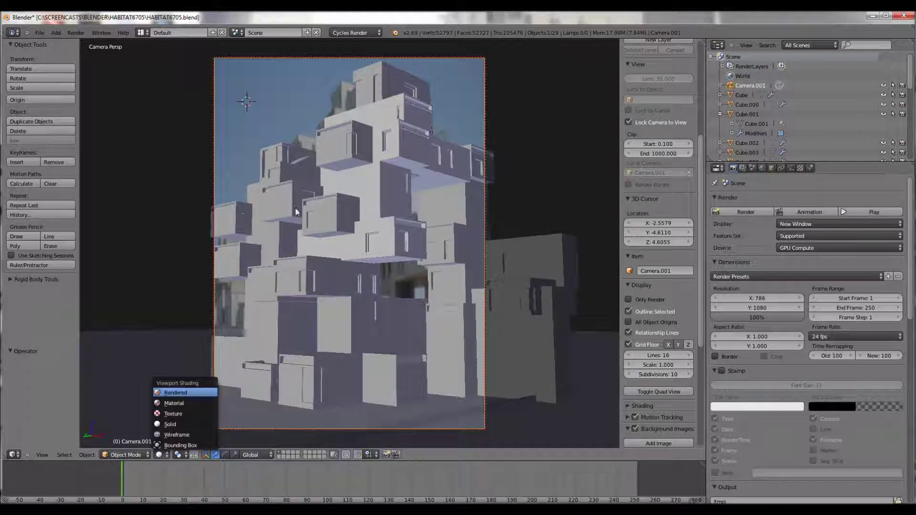
key("Return")
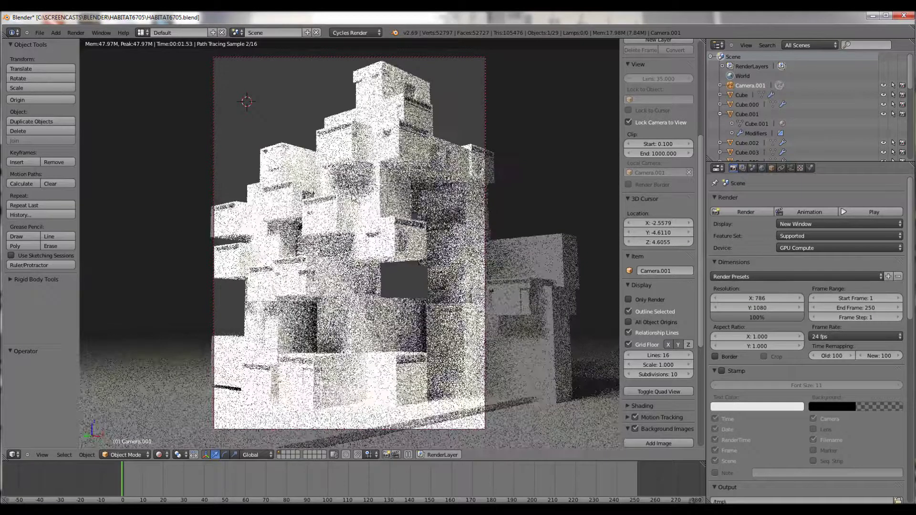
middle_click_drag(352, 197, 353, 208)
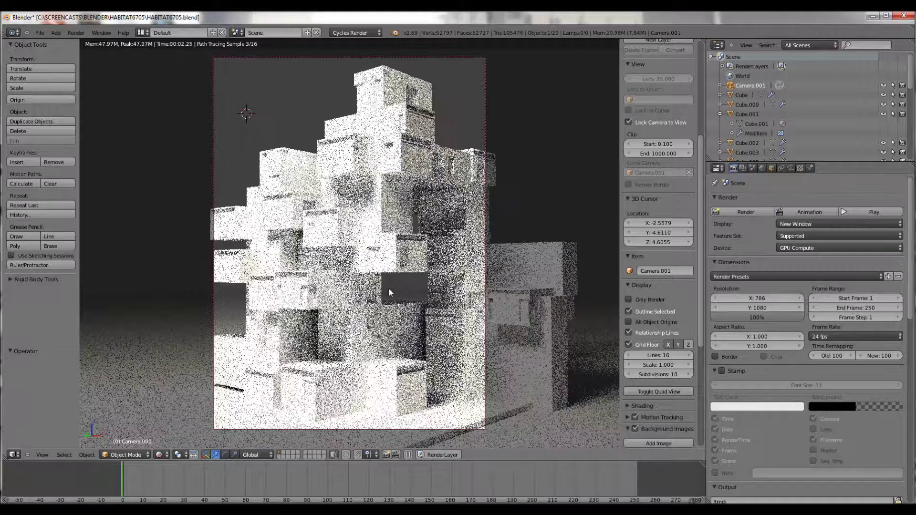
Switch the viewport to Material shading and orbit the camera slightly
left_click(161, 455)
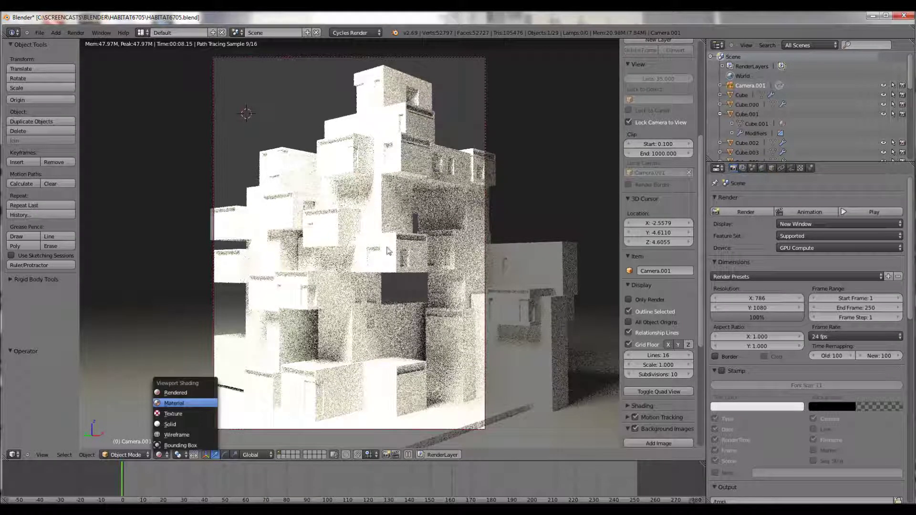
key("Return")
middle_click_drag(388, 304, 509, 318)
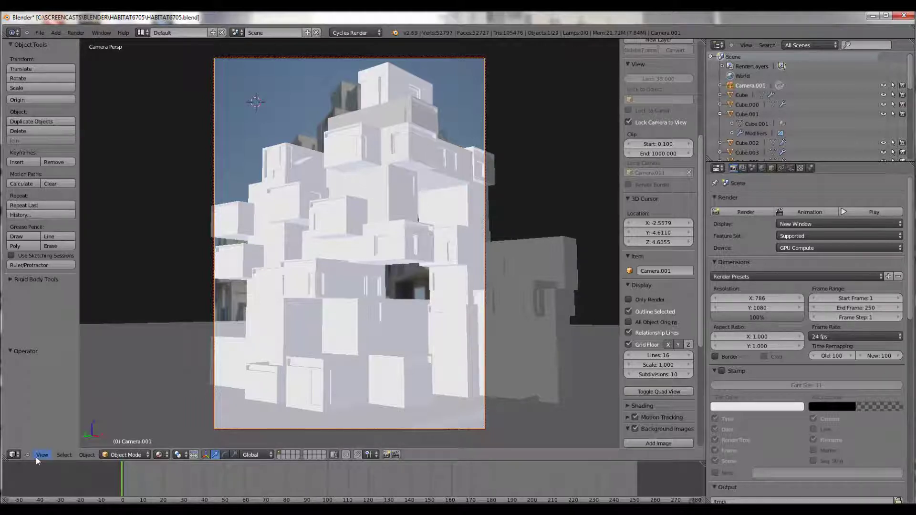
left_click(14, 456)
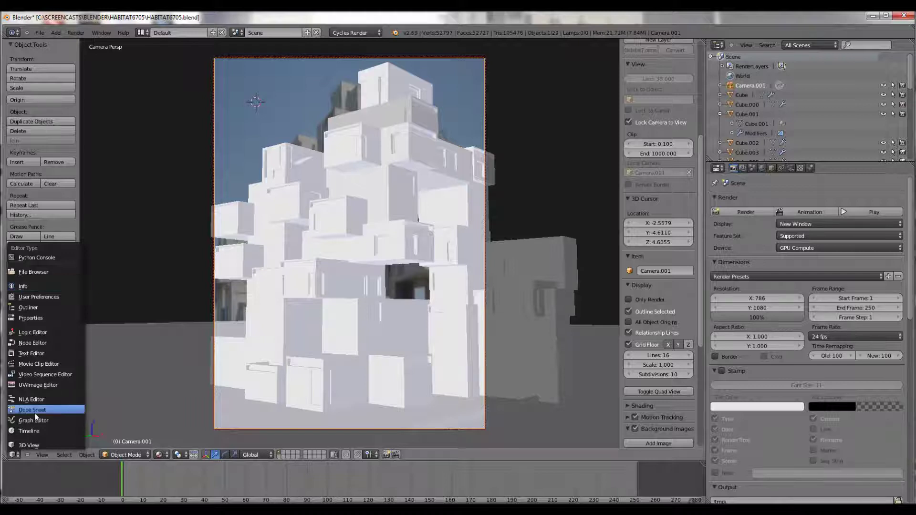
left_click(36, 299)
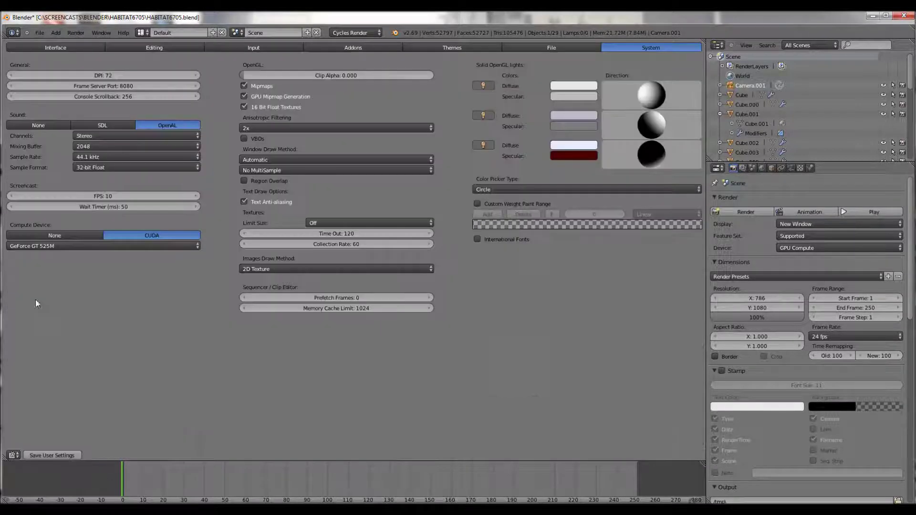
left_click(60, 246)
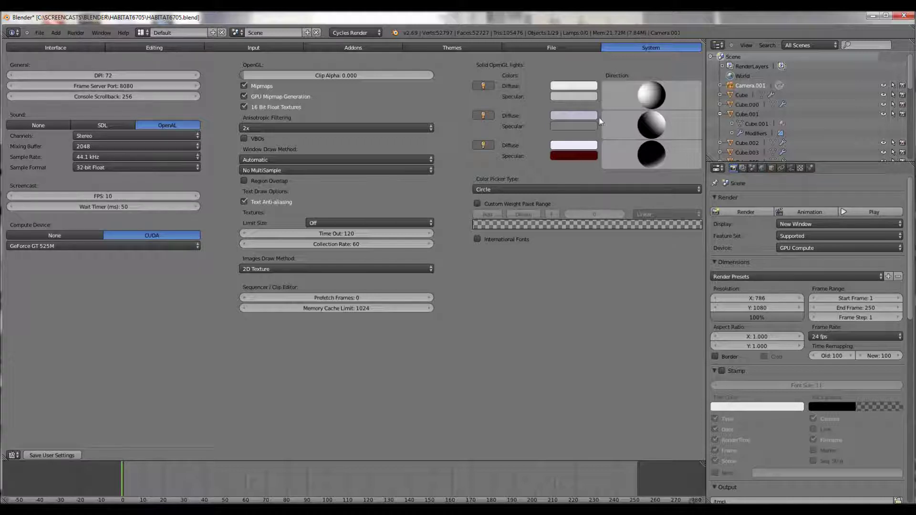
left_click(14, 456)
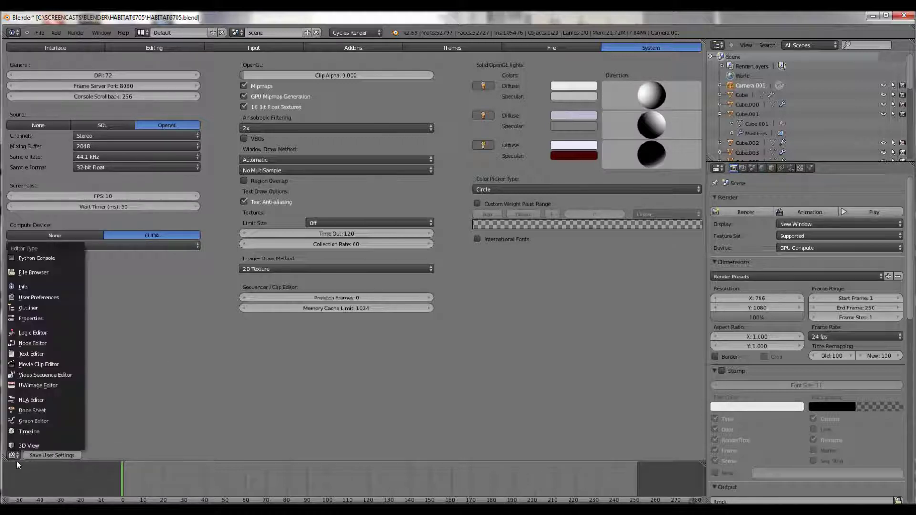
left_click(20, 448)
middle_click_drag(234, 336, 283, 404)
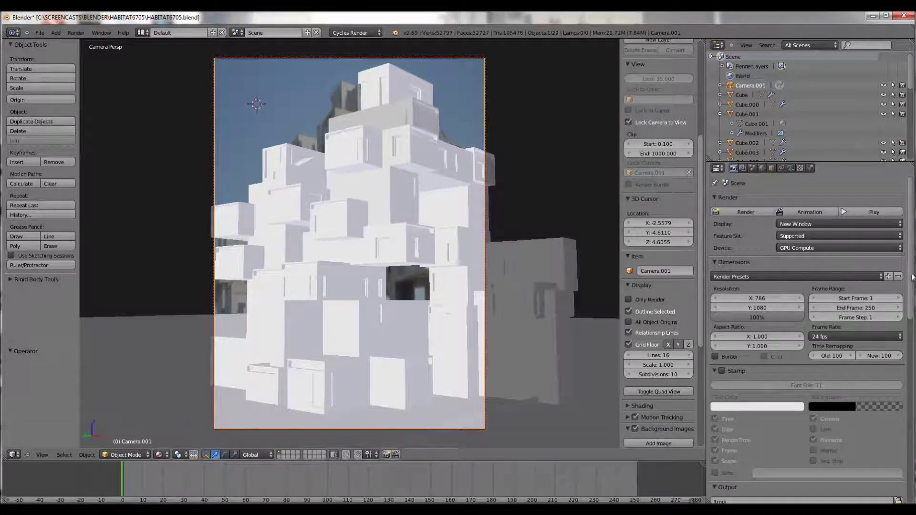
Review Sampling (30 samples), Light Paths, Film and Performance, and place the 3D cursor on the upper-left boxes
scroll(810, 310, "down", 3)
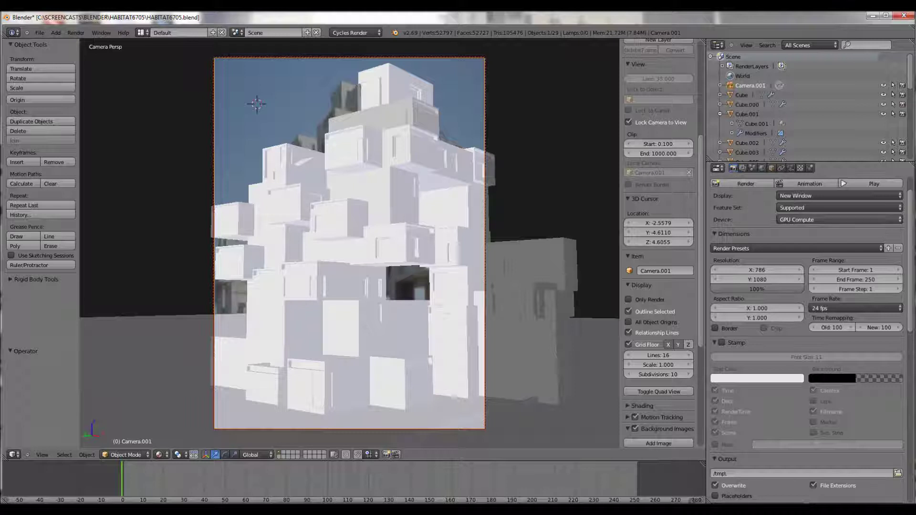
scroll(909, 270, "down", 5)
left_click_drag(910, 270, 914, 403)
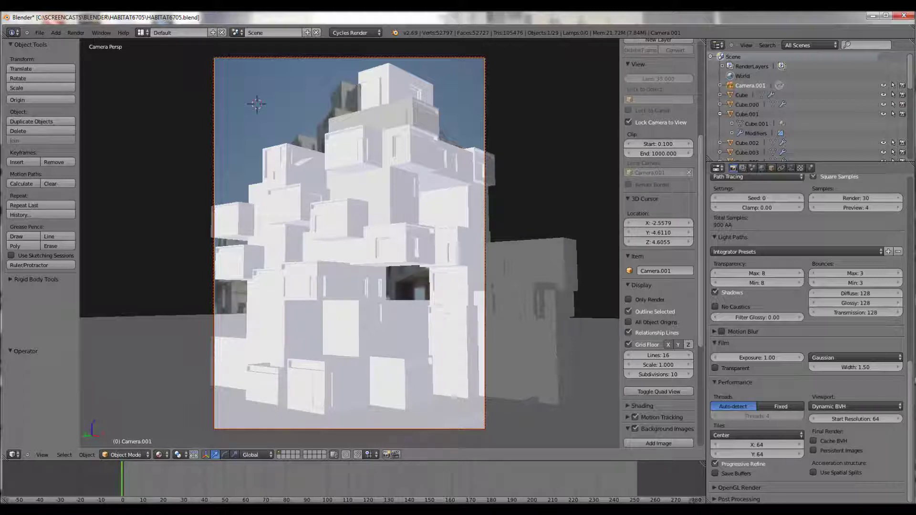
left_click(258, 208)
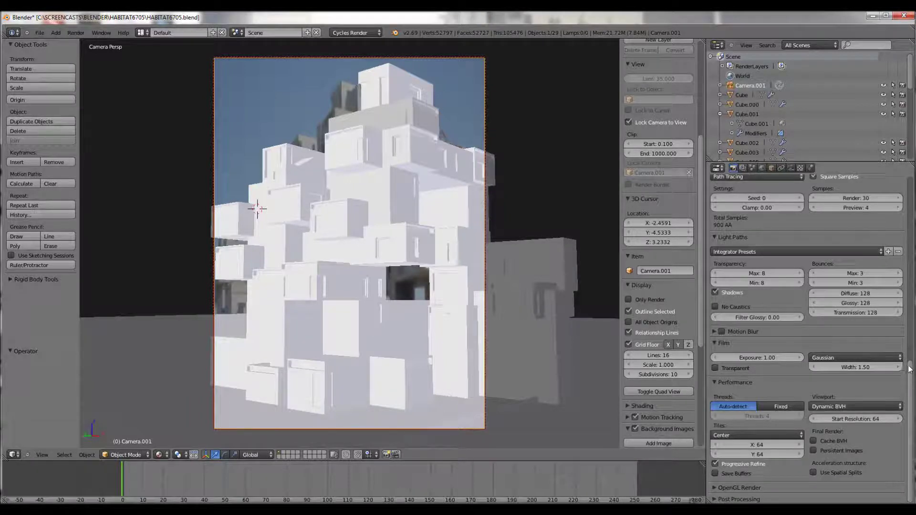
scroll(909, 369, "up", 3)
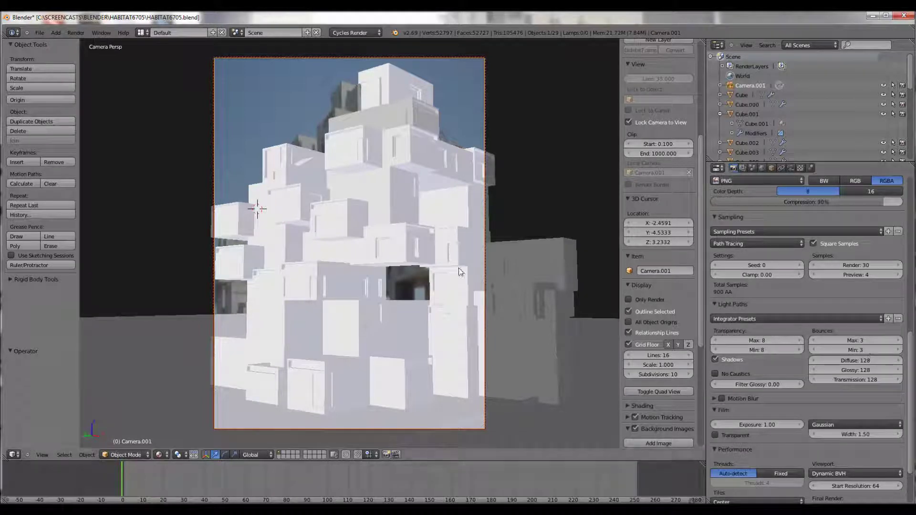
Orbit the locked camera slightly to shift the building's angle in the shot
middle_click_drag(394, 227, 395, 226)
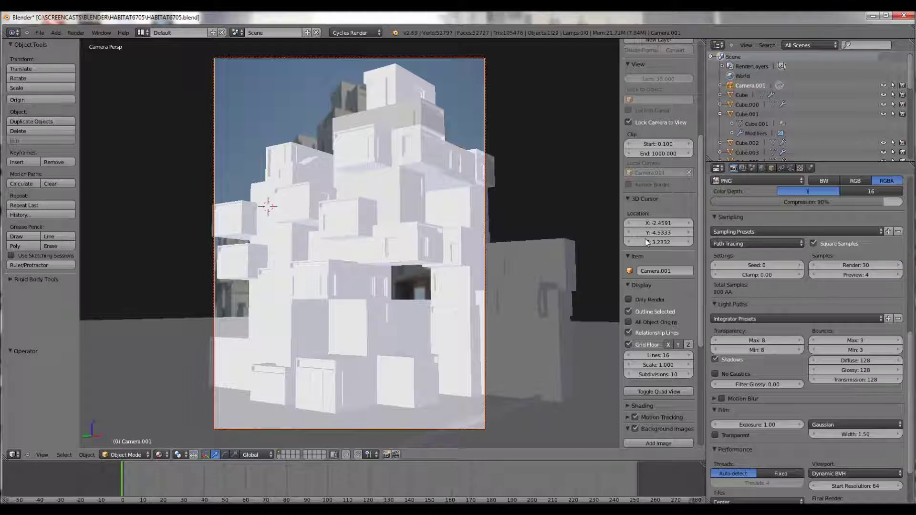
Check Camera.001's lens settings, then return to the 786 × 1080 render settings
scroll(911, 352, "up", 15)
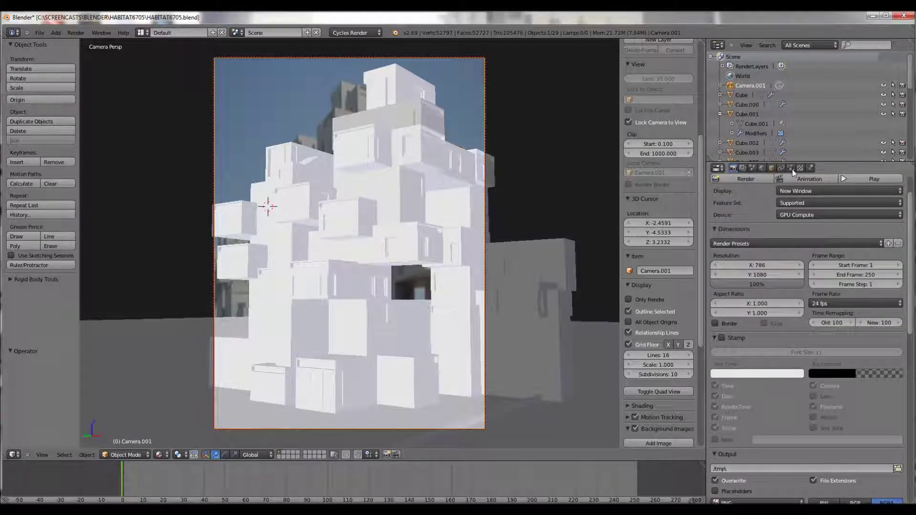
left_click(790, 167)
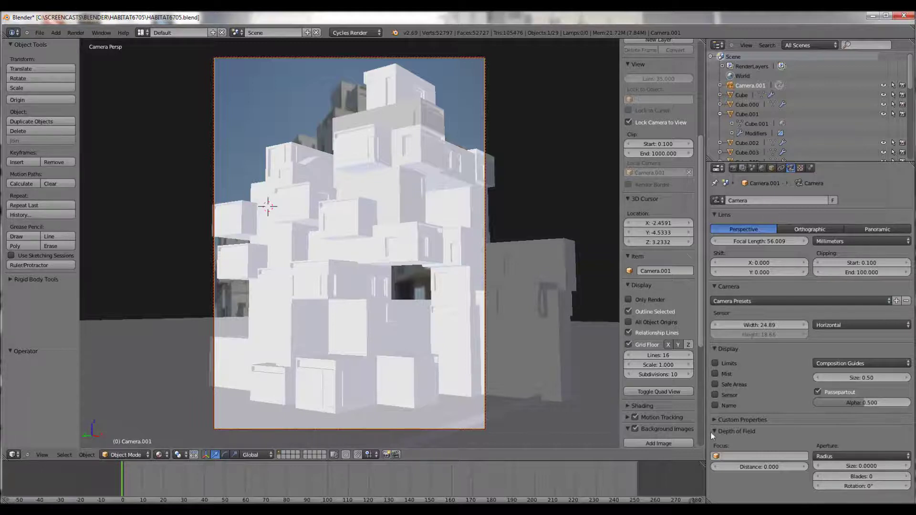
left_click(734, 168)
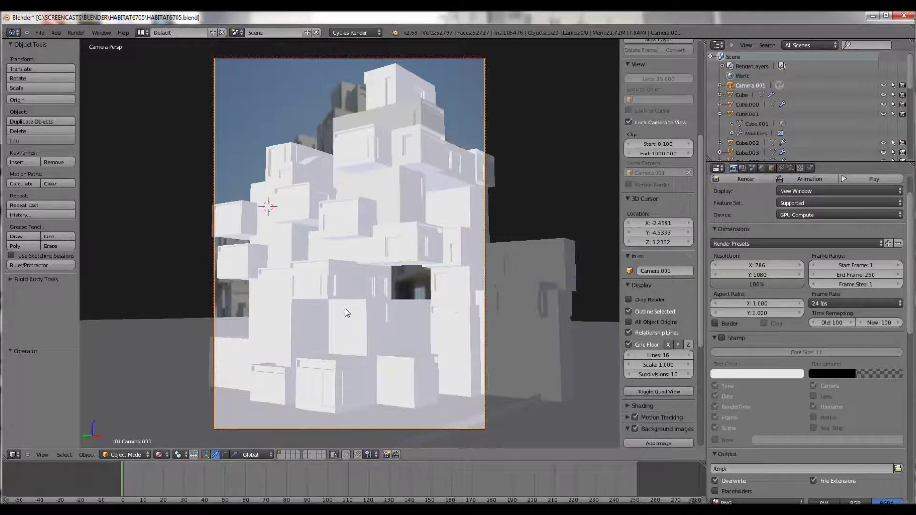
Re-angle the locked camera on the building from a slightly different side
middle_click_drag(344, 308, 356, 291)
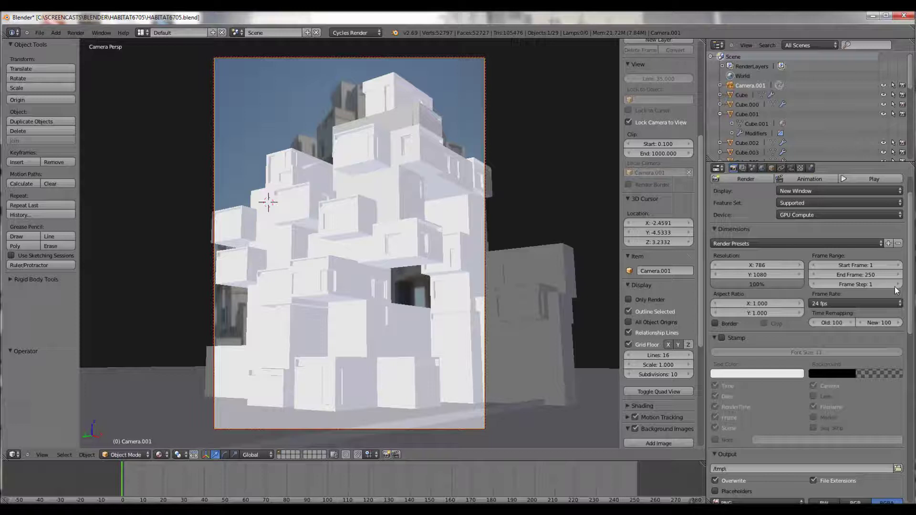
scroll(912, 262, "up", 2)
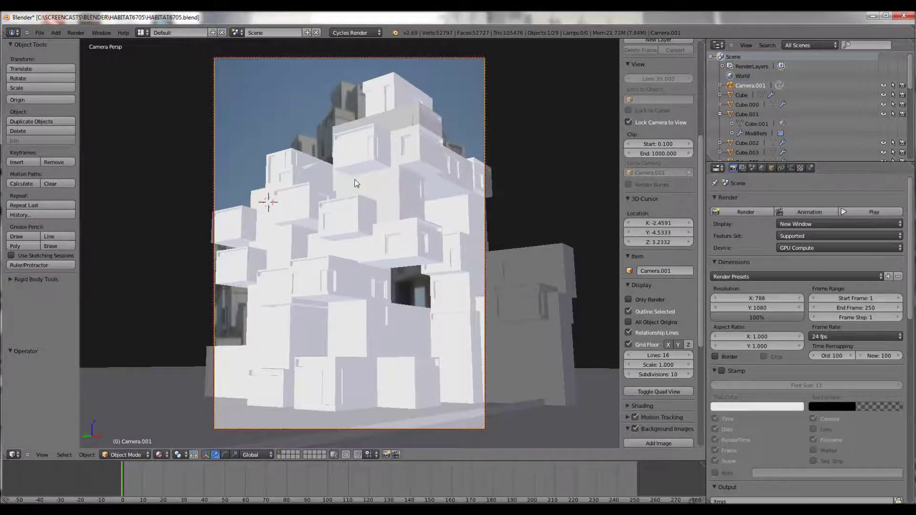
left_click(76, 33)
Orbit overhead, select the white light plane Plane.002, and show its Emission material at strength 40
scroll(380, 205, "up", 3)
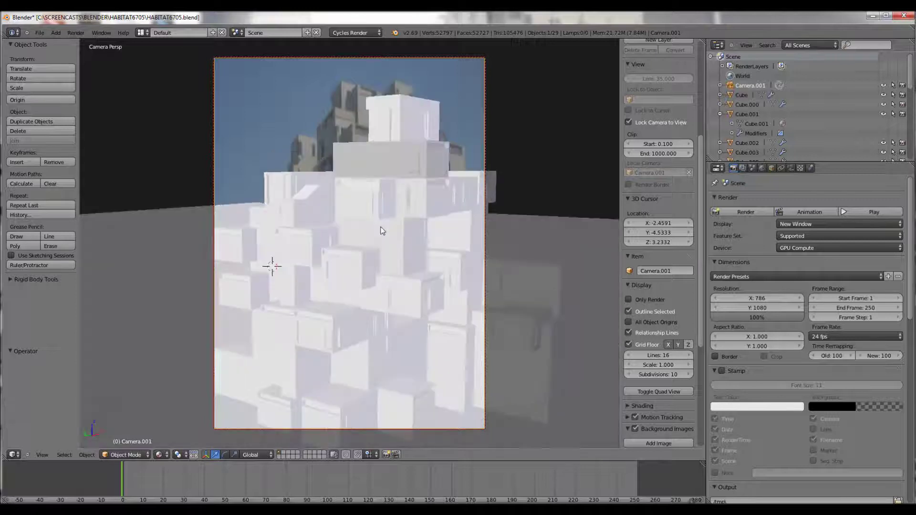
middle_click_drag(382, 231, 443, 189)
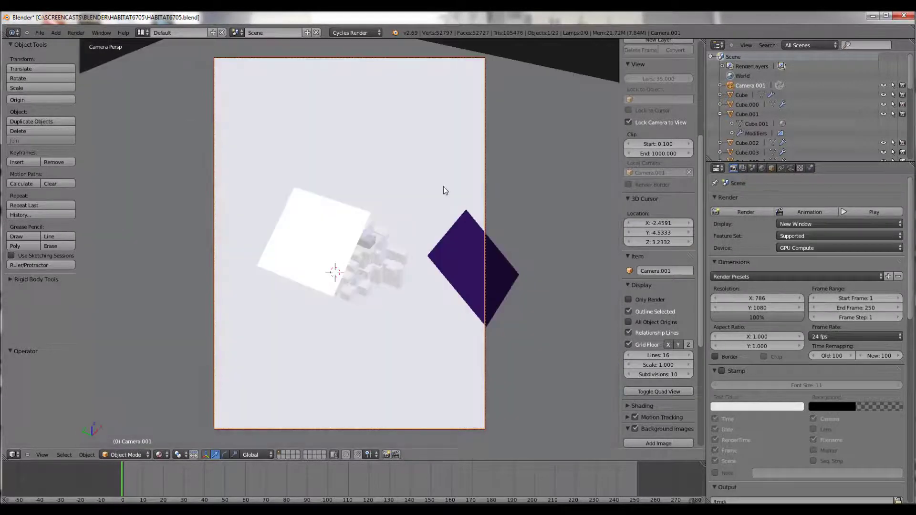
middle_click_drag(368, 217, 286, 229)
right_click(288, 233)
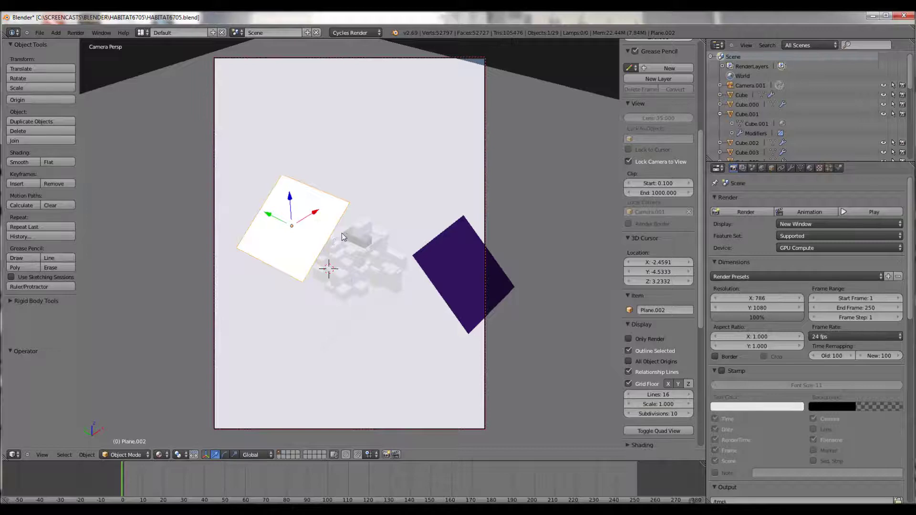
middle_click_drag(341, 233, 377, 231)
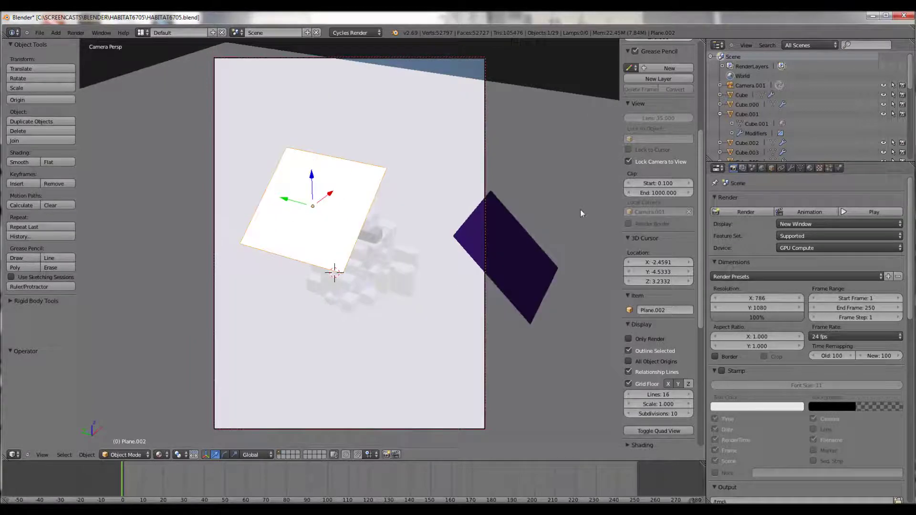
left_click(812, 170)
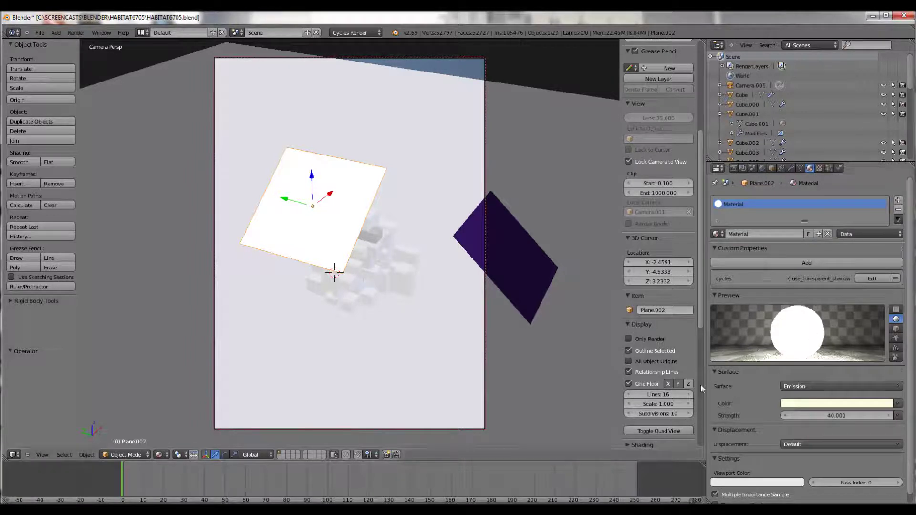
Keep the white plane's surface as Emission and inspect its emission colour
left_click(795, 385)
left_click(767, 356)
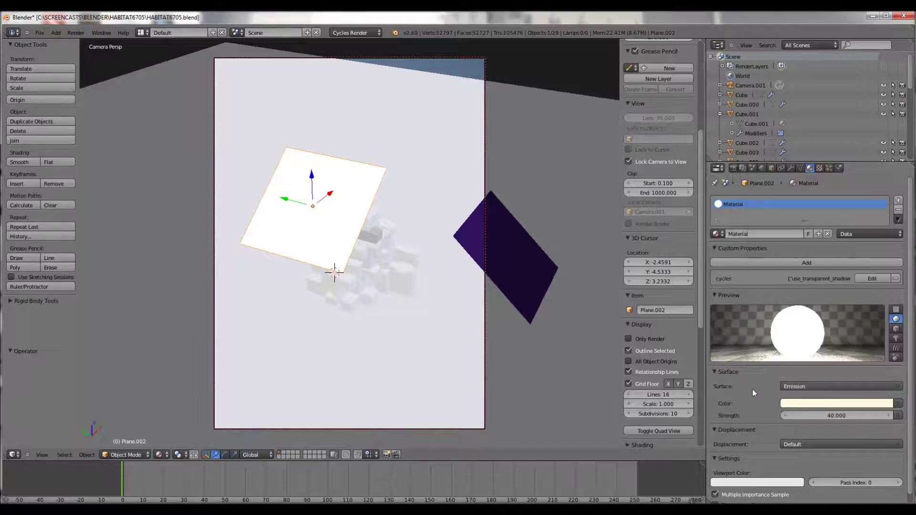
left_click(816, 403)
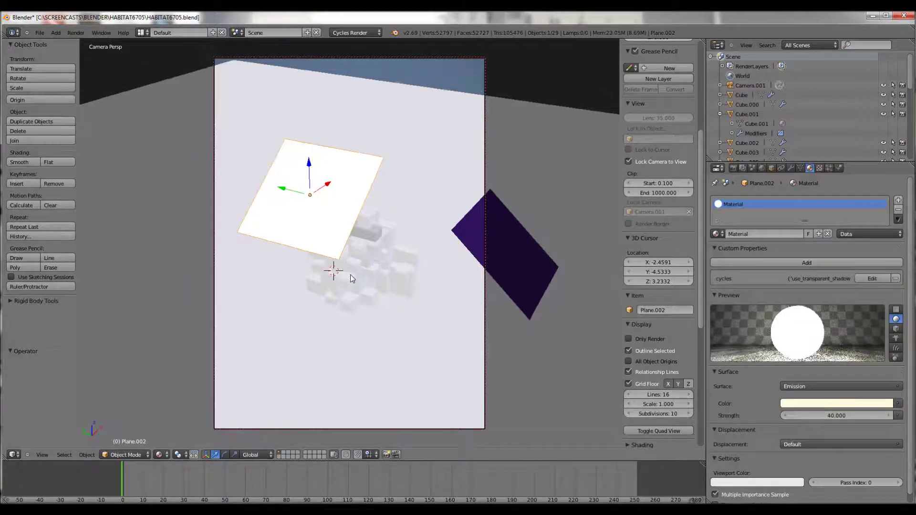
Select the purple plane, white plane and camera in turn, ending on the purple plane's strength-30 emitter
right_click(471, 232)
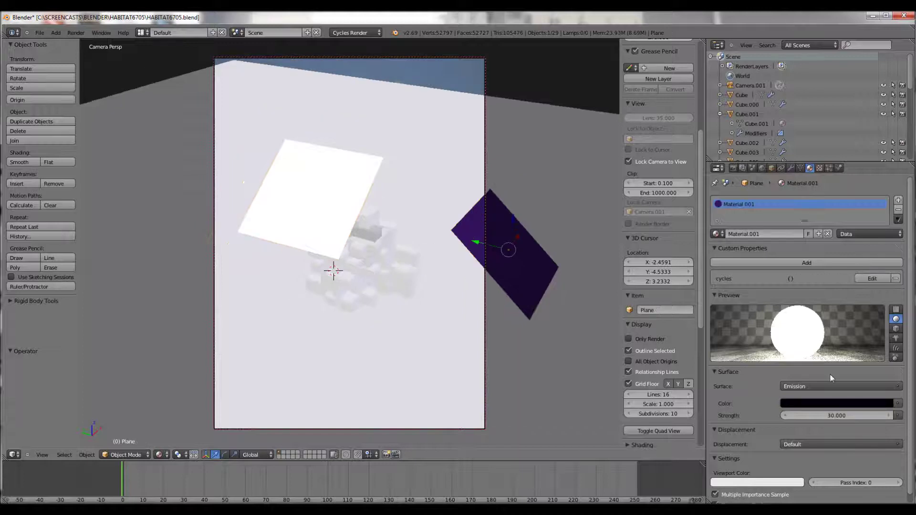
right_click(324, 224)
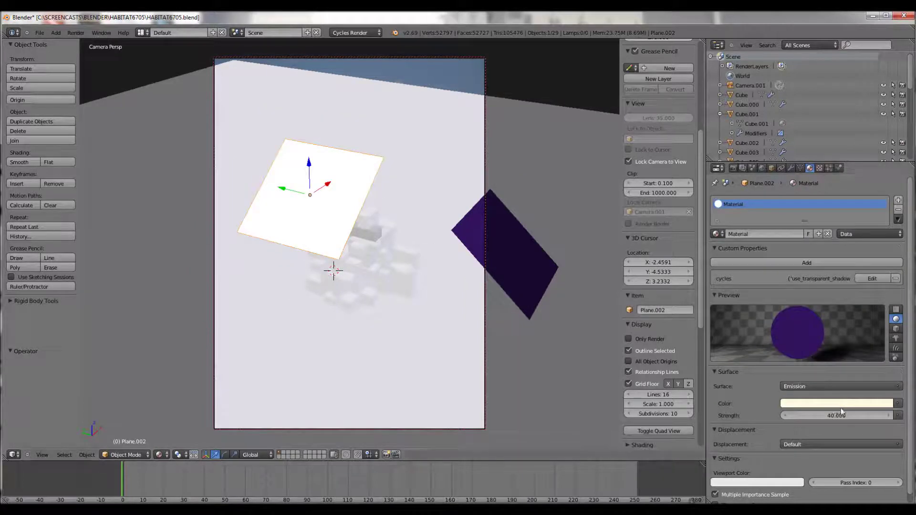
right_click(483, 232)
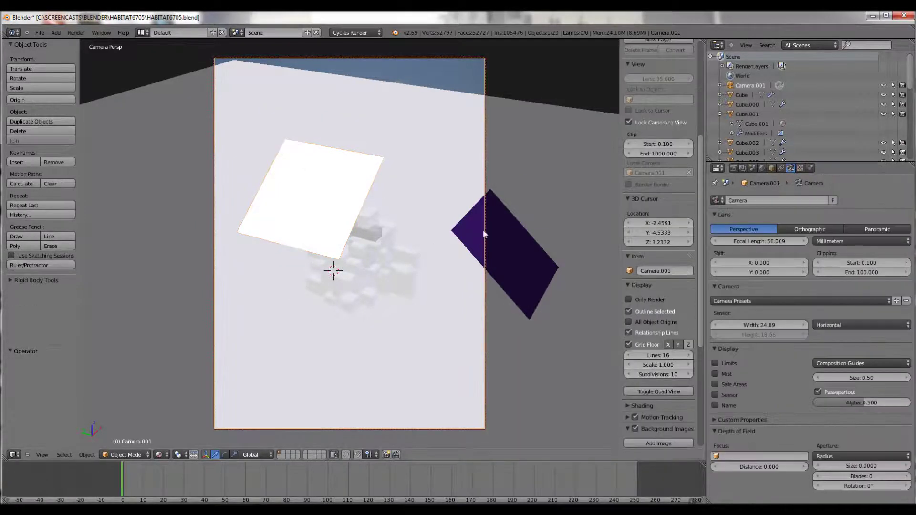
right_click(468, 231)
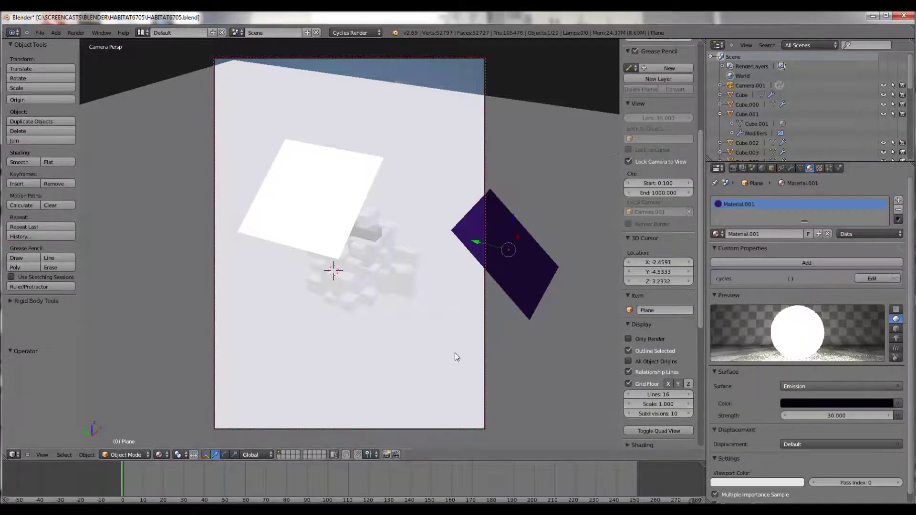
Scale the purple light plane up by about 1.423
scroll(454, 353, "up", 2)
middle_click_drag(410, 279, 429, 342)
key("s")
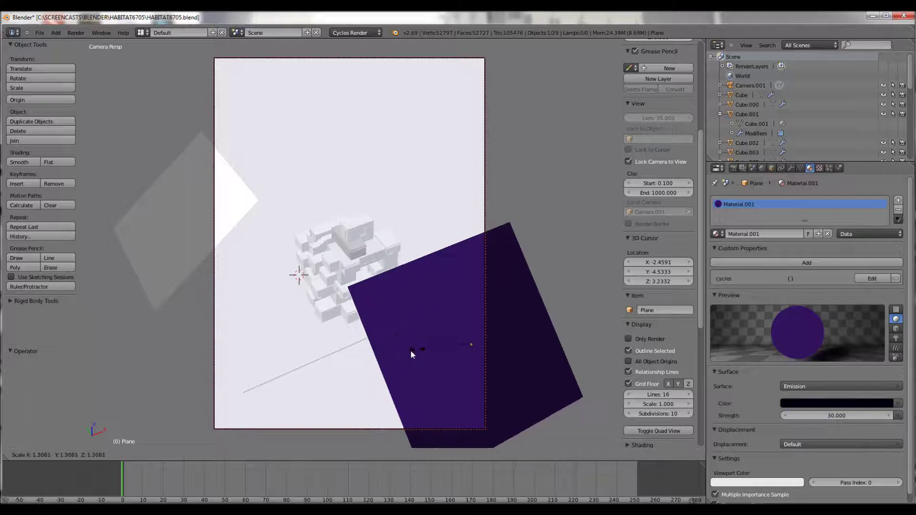
left_click(412, 348)
Orbit the locked camera back to face the building and nudge its framing
middle_click_drag(341, 285, 374, 233)
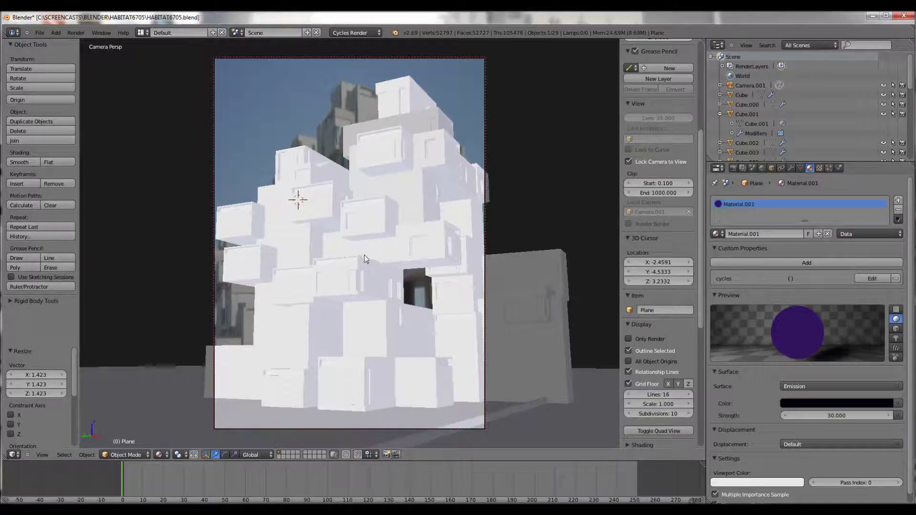
middle_click_drag(363, 265, 359, 271)
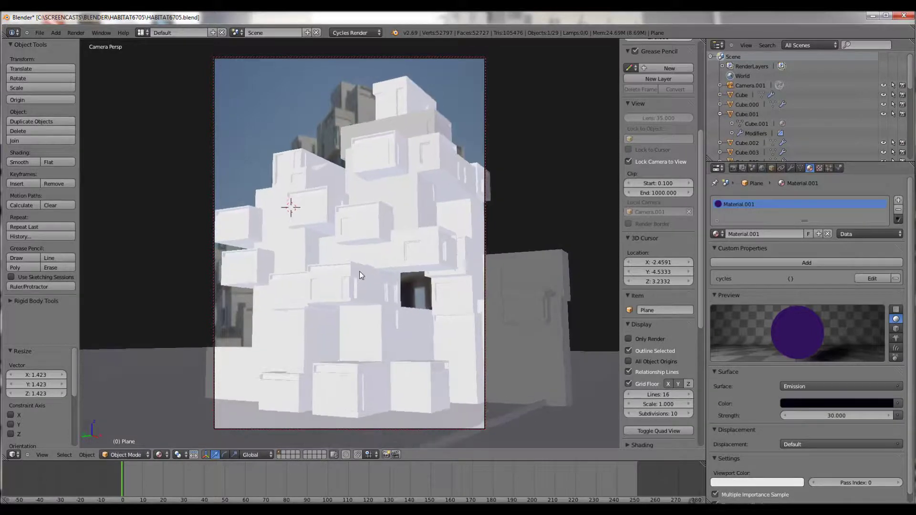
left_click(68, 35)
scroll(408, 224, "down", 5)
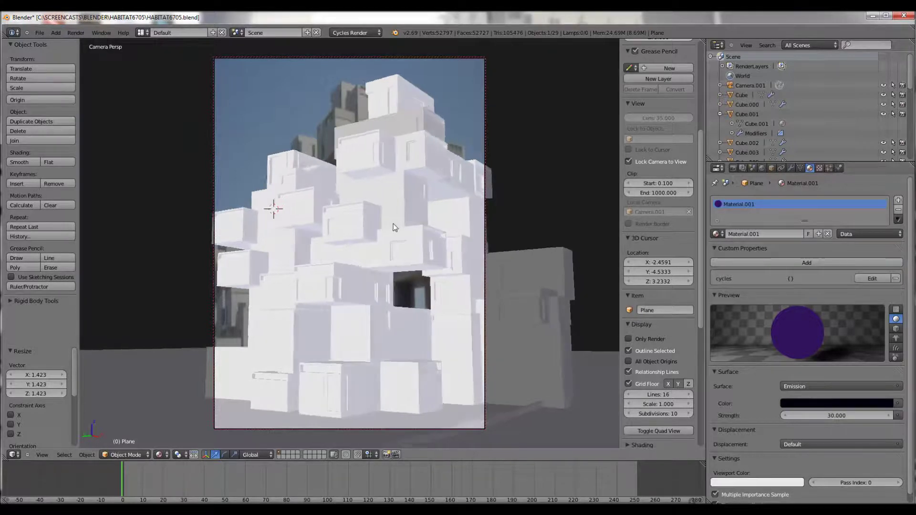
Dolly the locked camera in and out, then shift it slightly to frame the stacked blocks
scroll(394, 223, "up", 4)
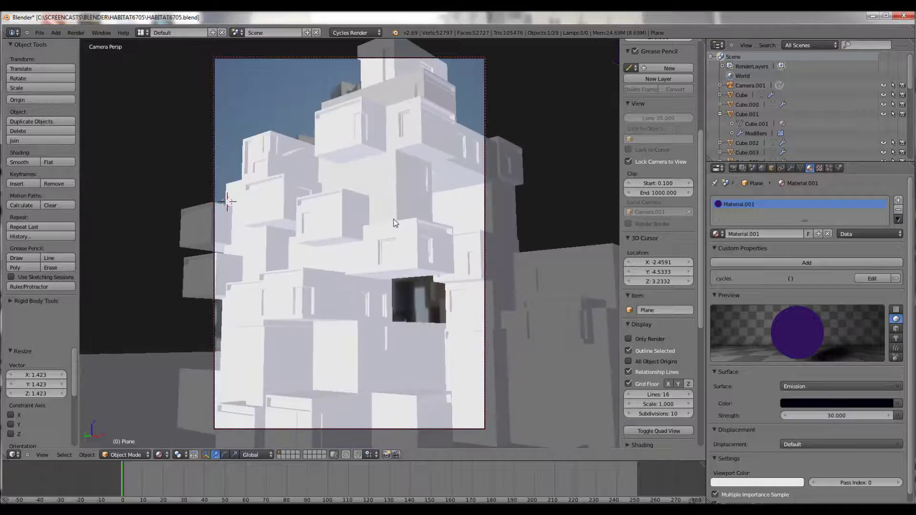
scroll(401, 214, "down", 2)
scroll(424, 188, "up", 5)
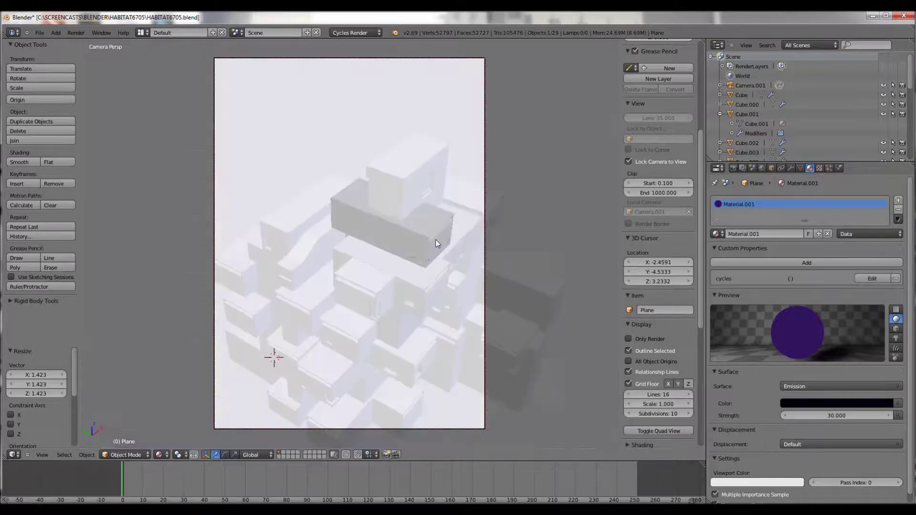
scroll(439, 206, "down", 5)
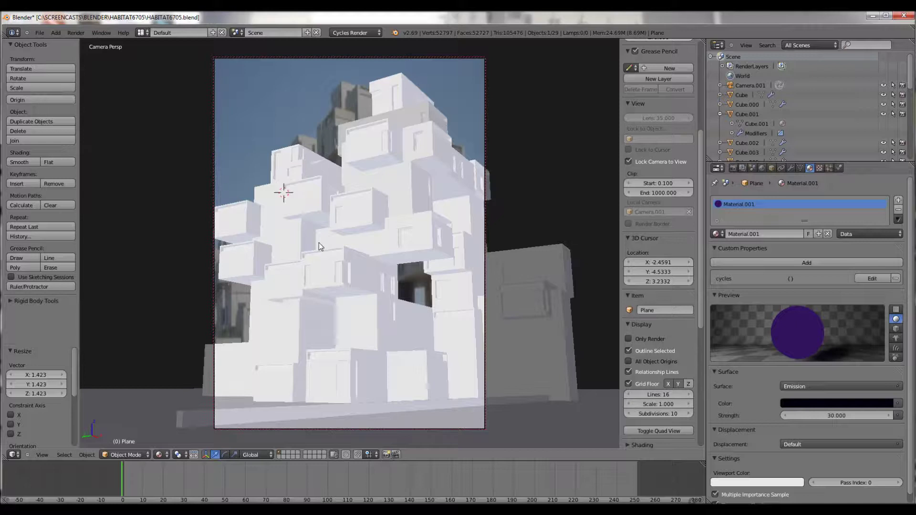
middle_click_drag(393, 279, 390, 284)
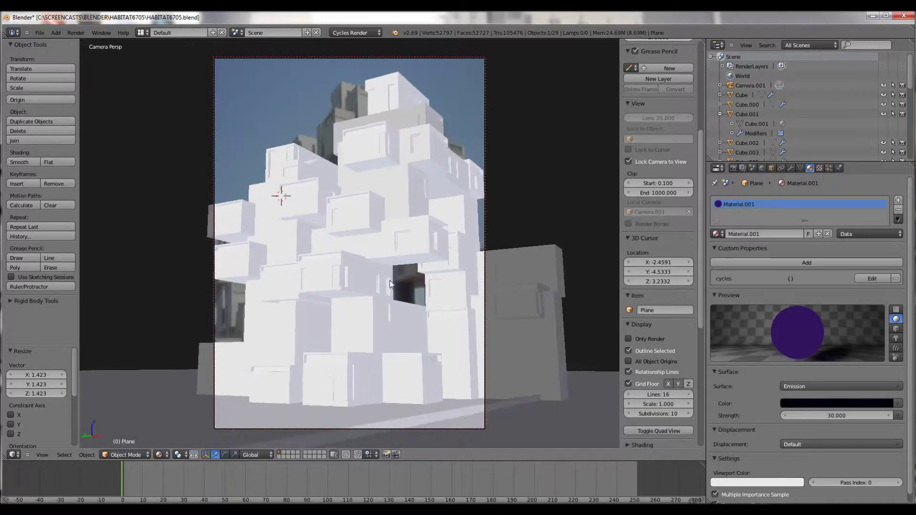